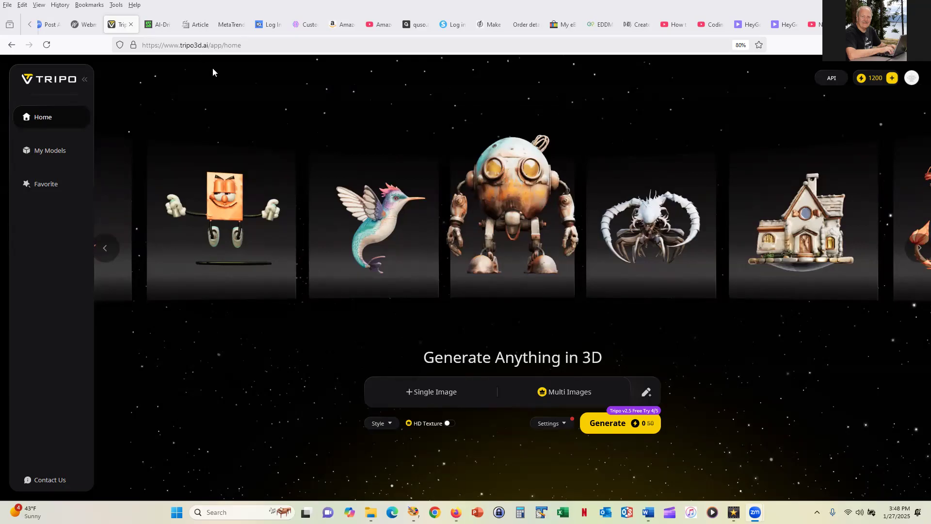
- Start a single-image upload and browse to the ai-generated folder inside Images on the E: drive
{"action": "left_click", "coordinate": [431, 397]}
{"action": "left_click", "coordinate": [513, 339]}
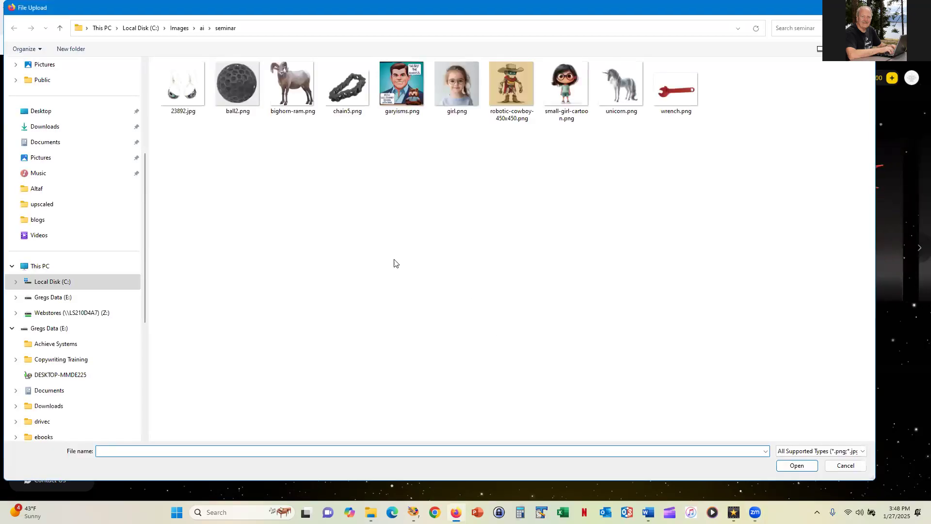
{"action": "left_click", "coordinate": [102, 28]}
{"action": "left_click", "coordinate": [335, 90]}
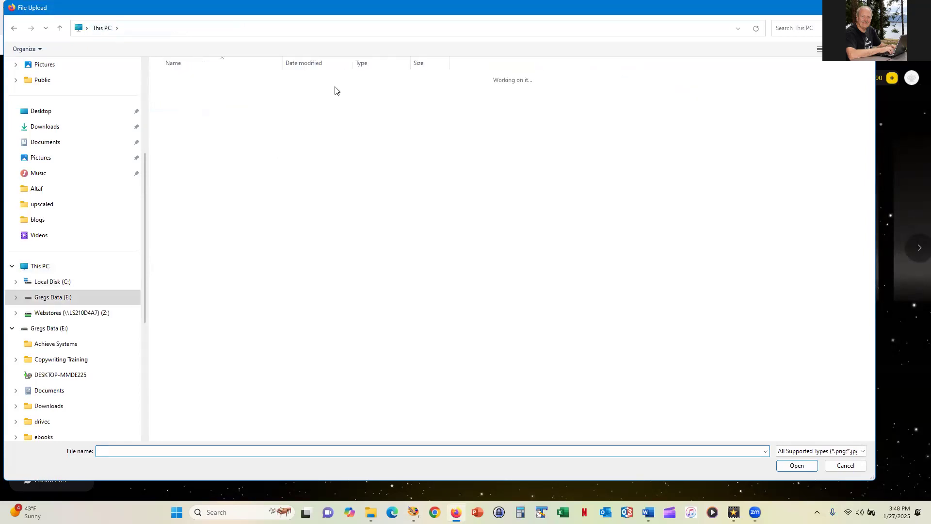
{"action": "double_click", "coordinate": [197, 213]}
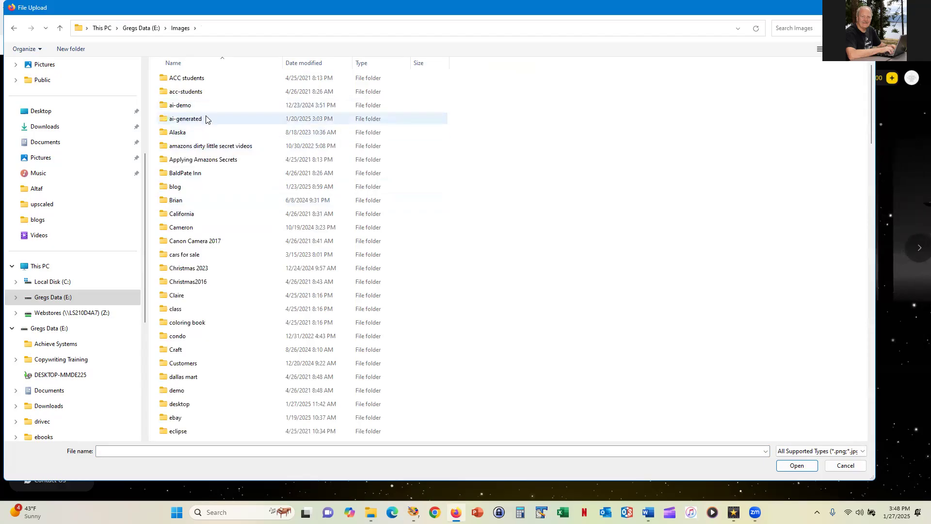
{"action": "double_click", "coordinate": [206, 120]}
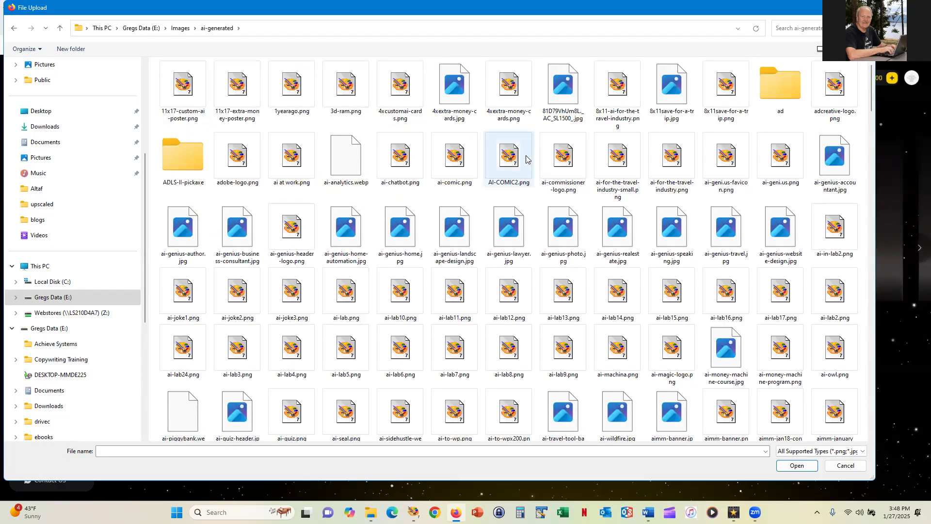
- Upload oliver-latest.png as the source image and generate a 3D model from it
{"action": "left_click", "coordinate": [282, 449]}
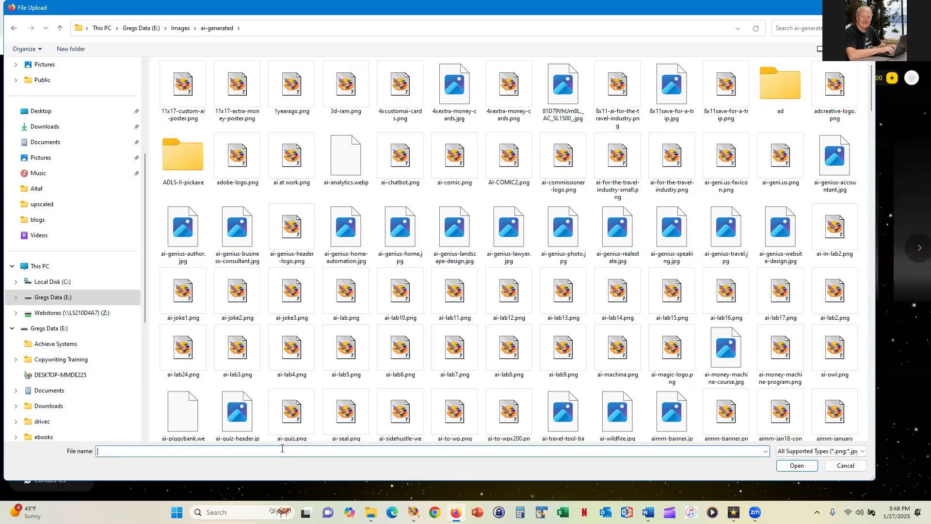
{"action": "type", "text": "oliver"}
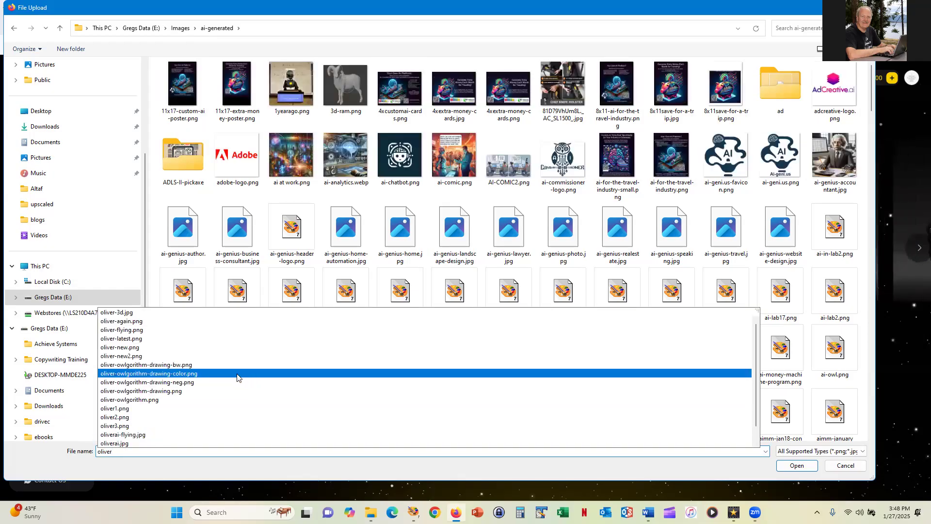
{"action": "left_click", "coordinate": [209, 339]}
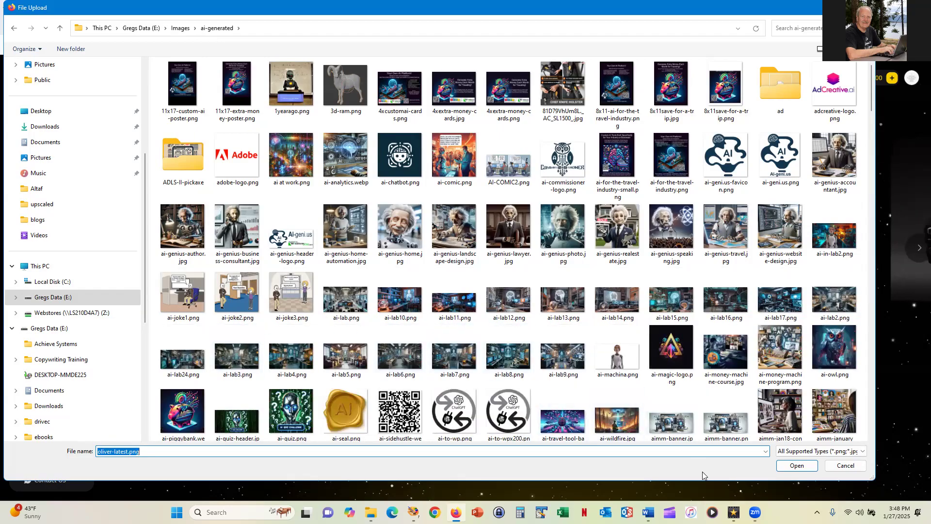
{"action": "left_click", "coordinate": [796, 465]}
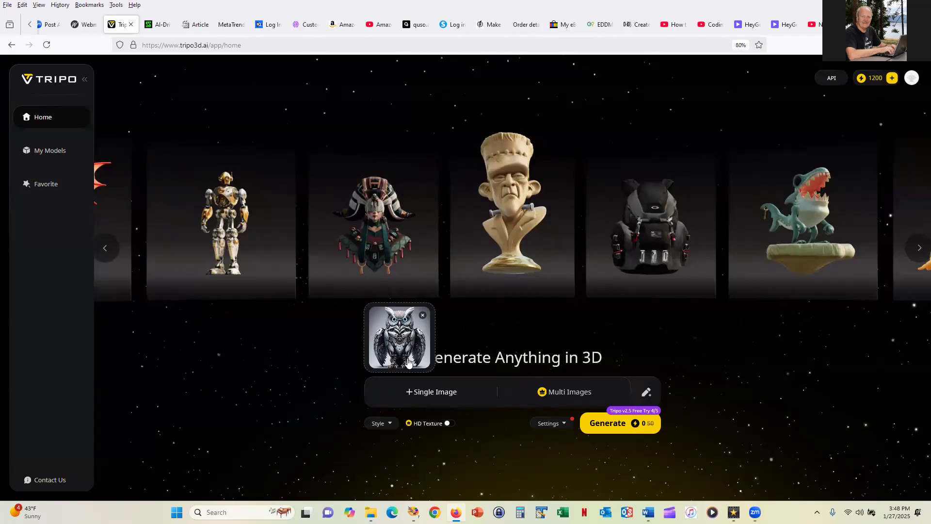
{"action": "left_click", "coordinate": [604, 426]}
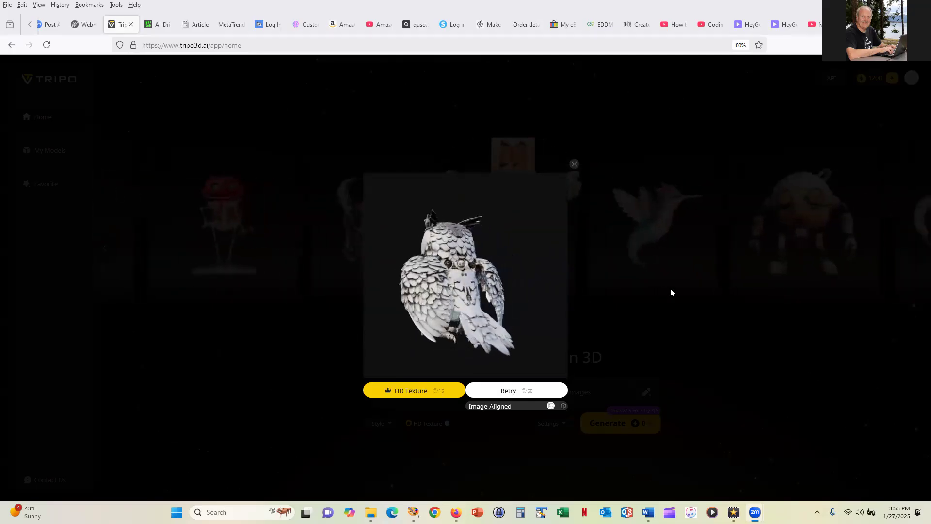
- Open the generated owl model on its own page and inspect its front up close
{"action": "left_click", "coordinate": [461, 277]}
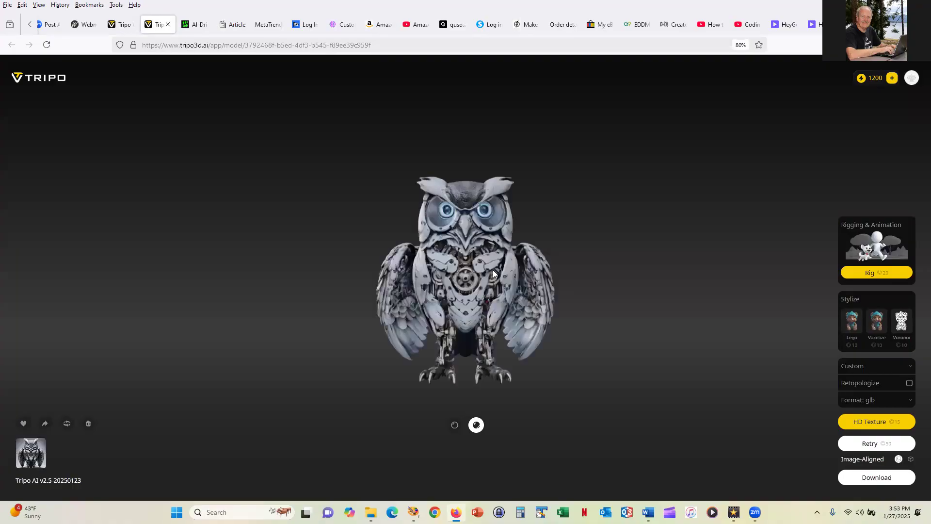
{"action": "scroll", "coordinate": [488, 277], "scroll_direction": "up", "scroll_amount": 5}
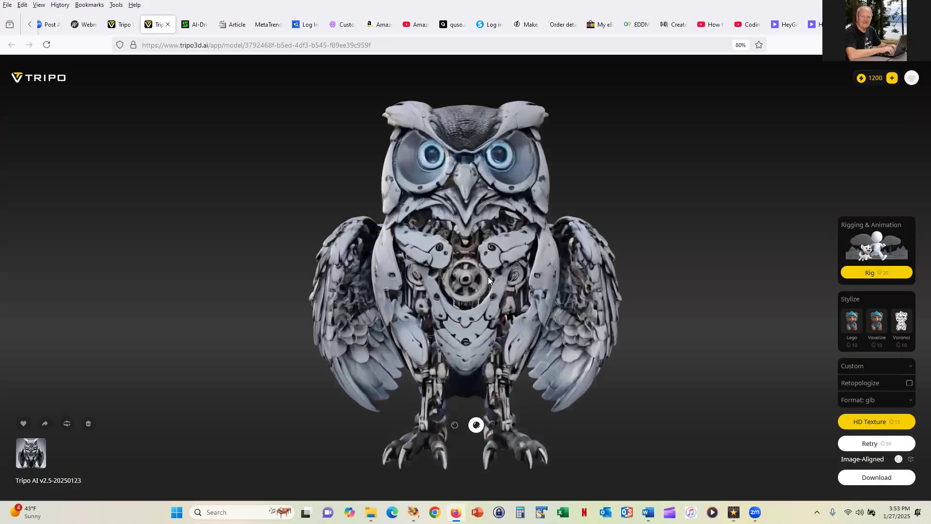
{"action": "scroll", "coordinate": [491, 284], "scroll_direction": "down", "scroll_amount": 3}
{"action": "mouse_move", "coordinate": [528, 272]}
{"action": "left_mouse_down"}
{"action": "mouse_move", "coordinate": [437, 285]}
{"action": "mouse_move", "coordinate": [381, 272]}
{"action": "mouse_move", "coordinate": [365, 283]}
{"action": "mouse_move", "coordinate": [476, 343]}
{"action": "mouse_move", "coordinate": [596, 291]}
{"action": "mouse_move", "coordinate": [573, 233]}
{"action": "mouse_move", "coordinate": [526, 229]}
{"action": "mouse_move", "coordinate": [545, 198]}
{"action": "mouse_move", "coordinate": [510, 281]}
{"action": "mouse_move", "coordinate": [535, 288]}
{"action": "mouse_move", "coordinate": [577, 272]}
{"action": "mouse_move", "coordinate": [620, 273]}
{"action": "mouse_move", "coordinate": [563, 286]}
{"action": "mouse_move", "coordinate": [515, 277]}
{"action": "mouse_move", "coordinate": [537, 270]}
{"action": "left_mouse_up"}
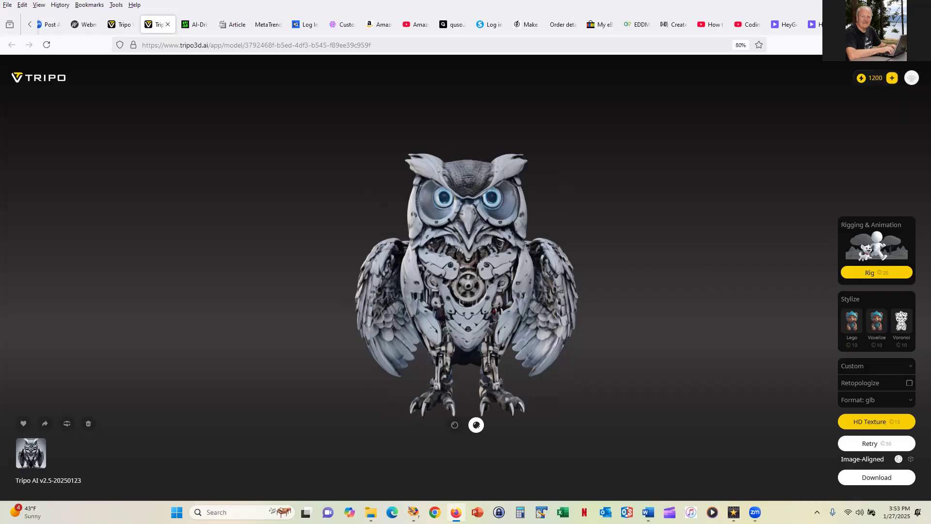
- Switch to Paint Shop Pro to compare the original oliver-latest.png with the owl model, and return to the Tripo model page
{"action": "key", "text": "alt+Tab"}
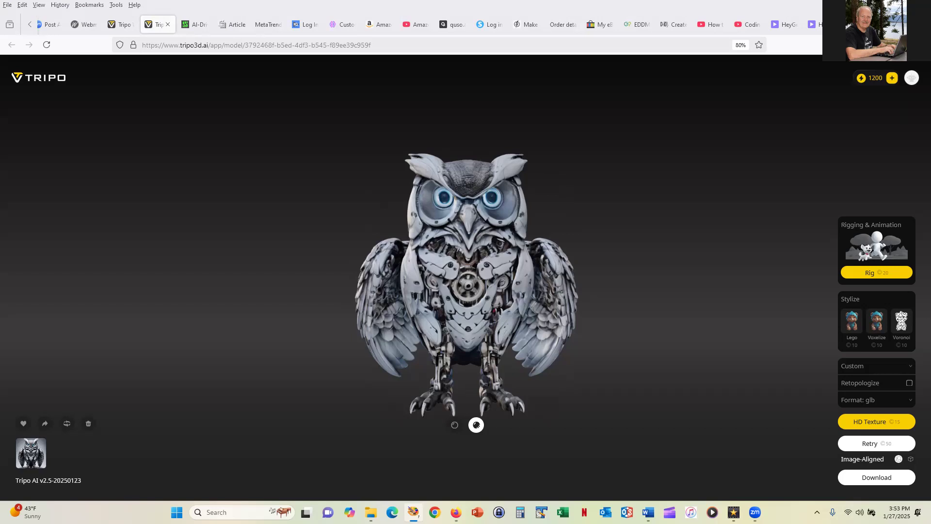
{"action": "scroll", "coordinate": [180, 167], "scroll_direction": "up", "scroll_amount": 1}
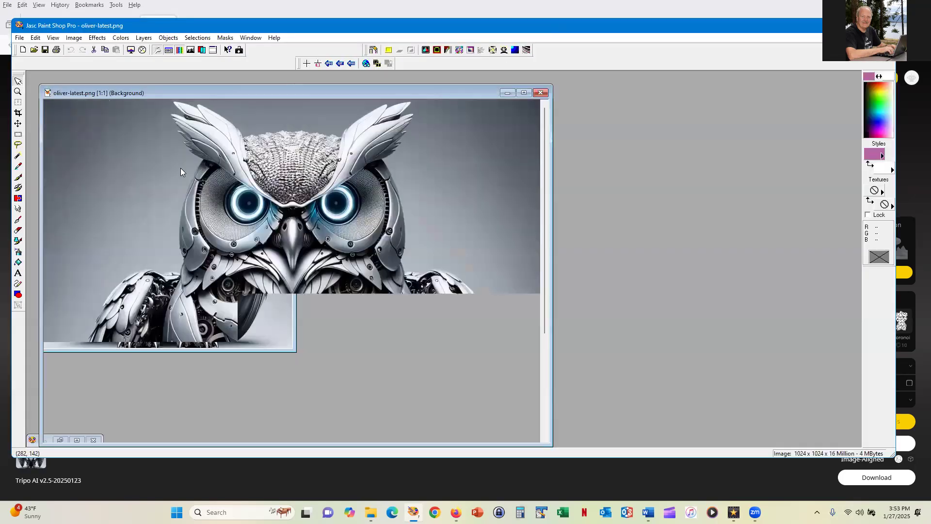
{"action": "scroll", "coordinate": [187, 168], "scroll_direction": "down", "scroll_amount": 1}
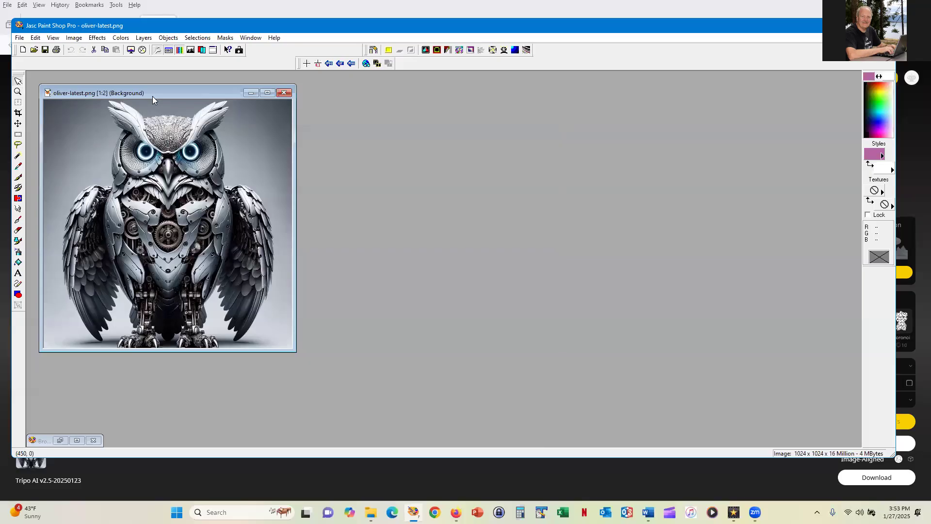
{"action": "left_click_drag", "start_coordinate": [155, 92], "coordinate": [152, 82]}
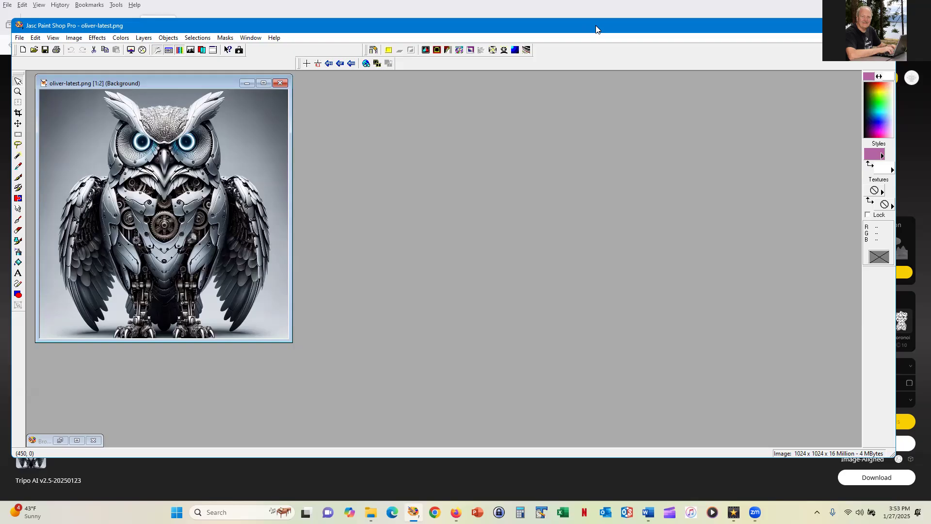
{"action": "left_click", "coordinate": [917, 185]}
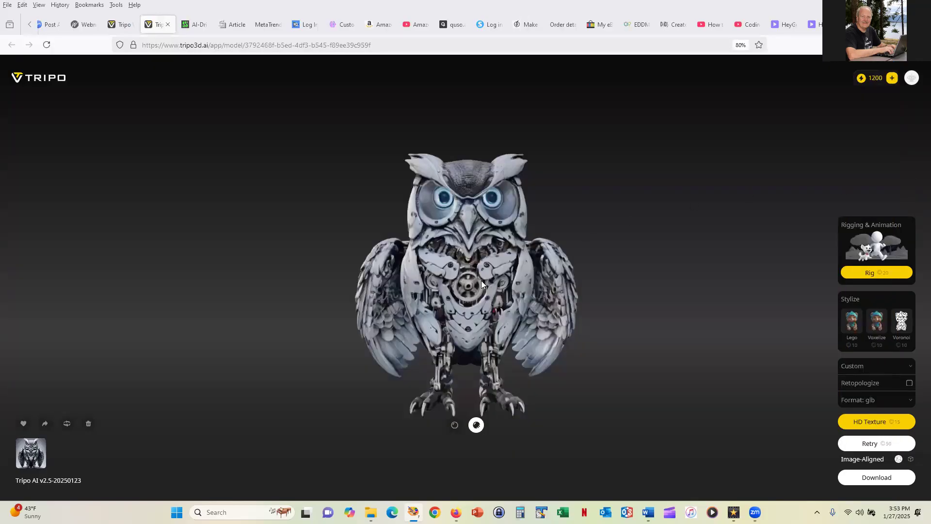
{"action": "scroll", "coordinate": [481, 281], "scroll_direction": "up", "scroll_amount": 4}
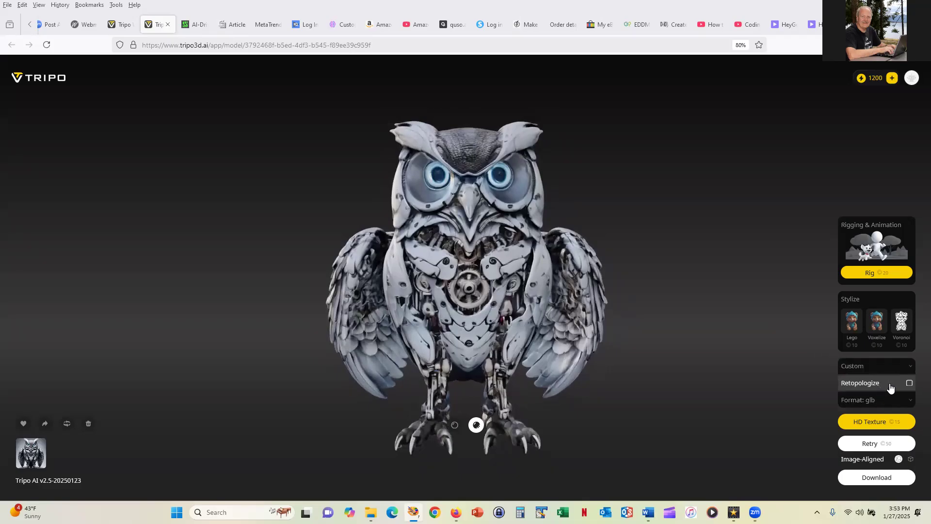
- Download the owl model in glb format and save it as oliver-latest.glb in the ai folder under C:\Images
{"action": "left_click", "coordinate": [911, 402]}
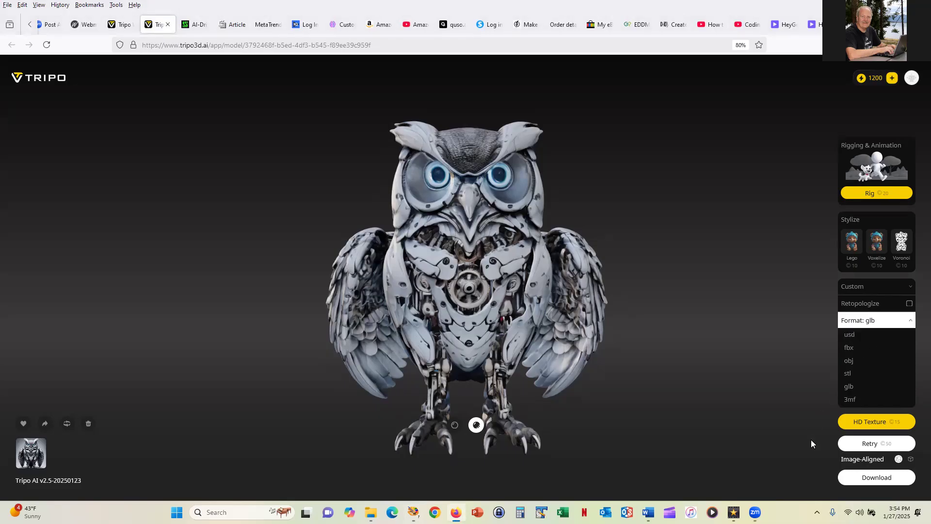
{"action": "left_click", "coordinate": [875, 479]}
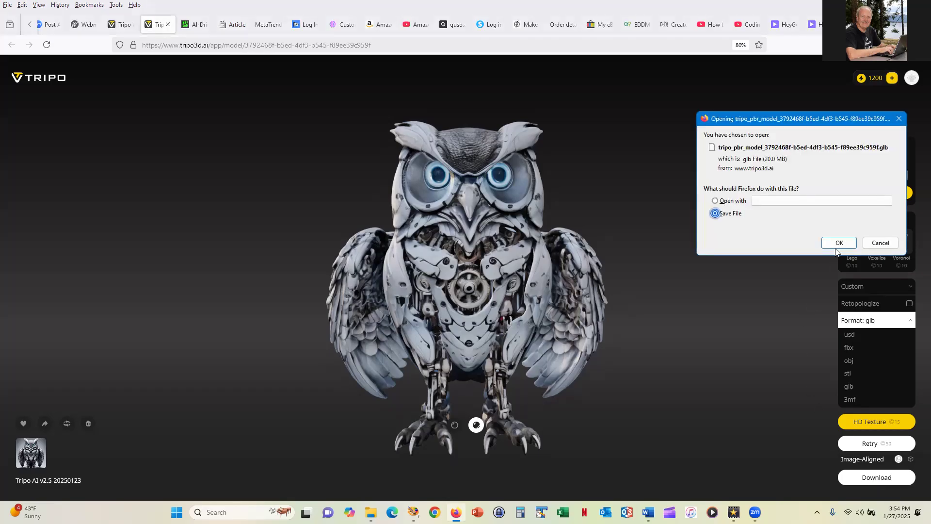
{"action": "left_click", "coordinate": [837, 243]}
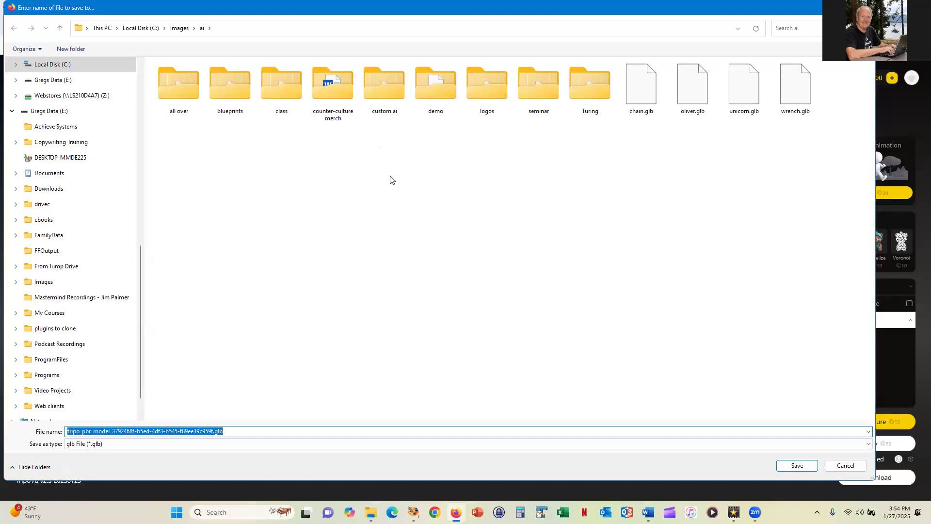
{"action": "left_click", "coordinate": [212, 430]}
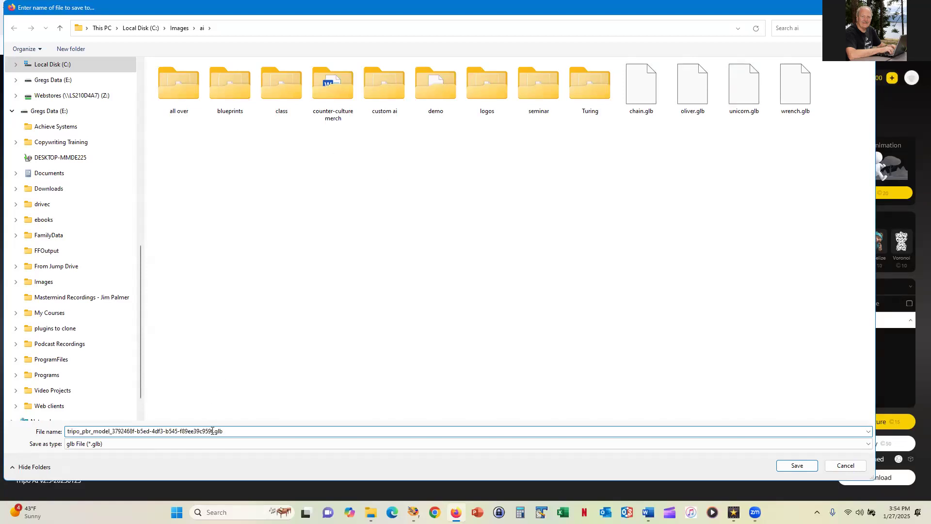
{"action": "left_click_drag", "start_coordinate": [212, 431], "coordinate": [4, 409]}
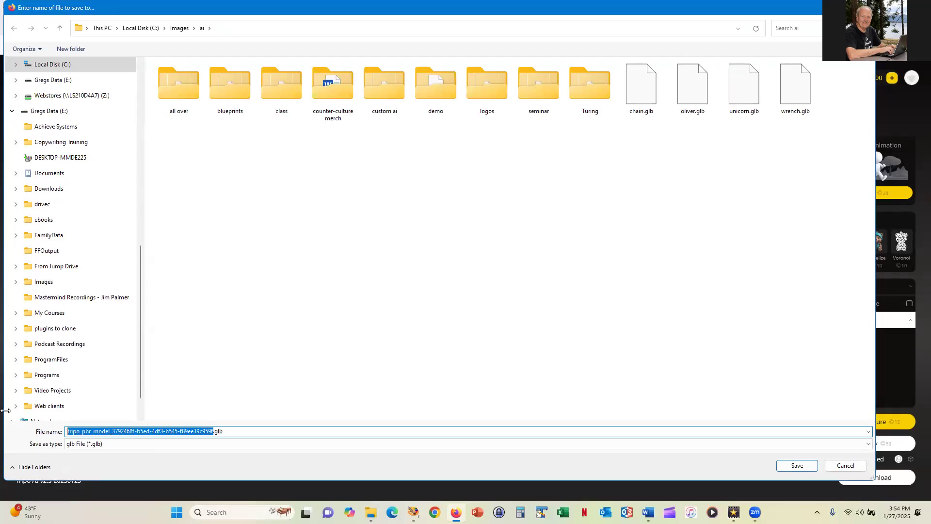
{"action": "type", "text": "oliver-lat"}
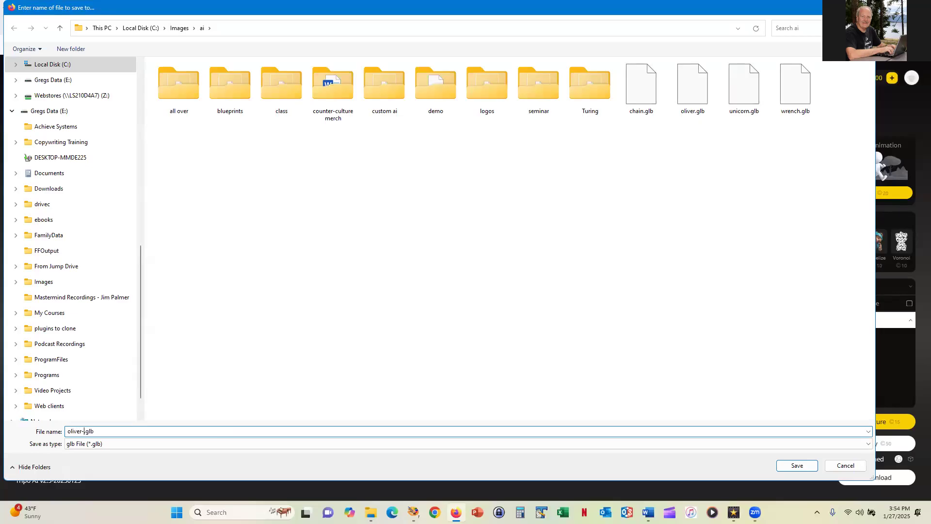
{"action": "type", "text": "est"}
{"action": "left_click", "coordinate": [797, 464]}
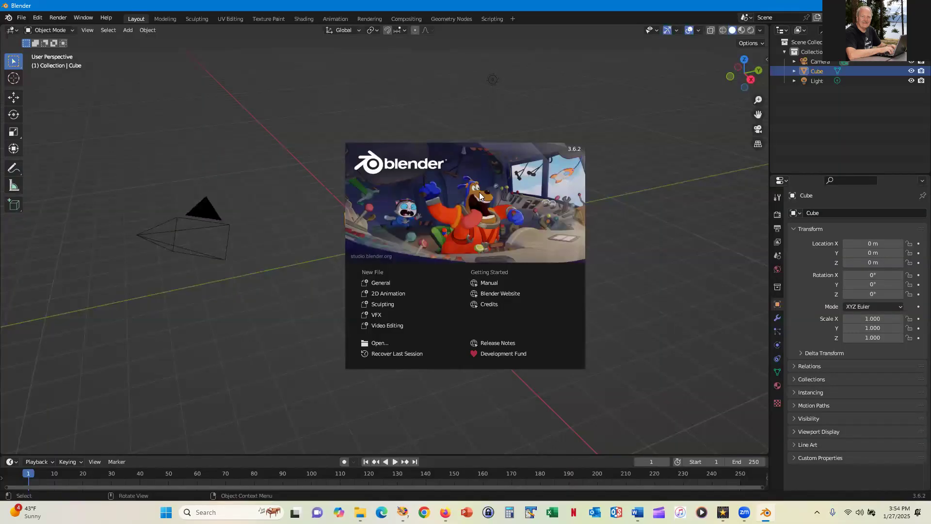
- Dismiss Blender's splash screen and delete the default cube from the scene
{"action": "left_click", "coordinate": [309, 222]}
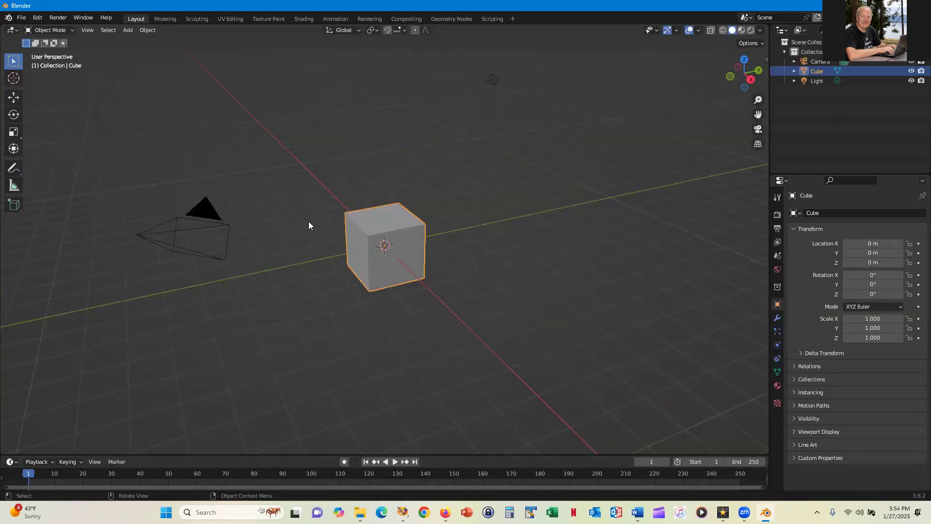
{"action": "left_click_drag", "start_coordinate": [306, 319], "coordinate": [457, 186]}
{"action": "key", "text": "Delete"}
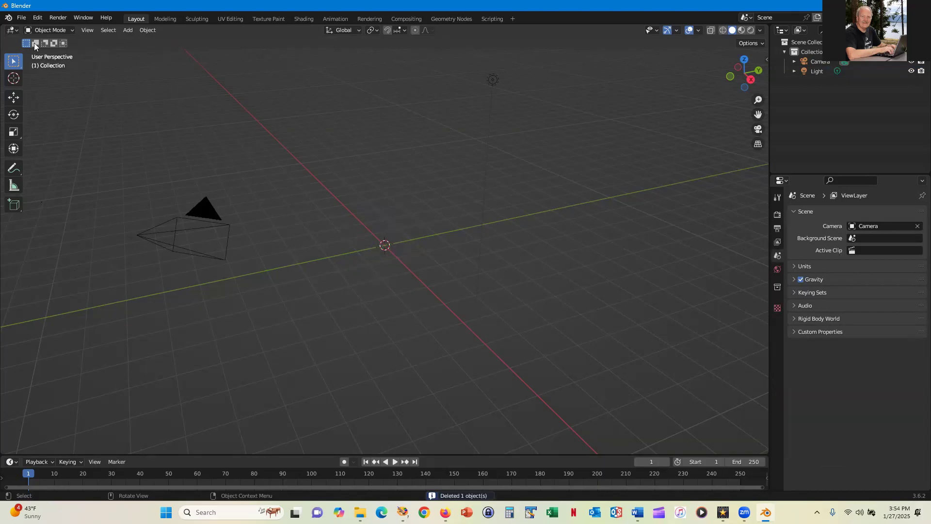
- Import oliver-latest.glb from C:\Images\ai into the empty Blender scene
{"action": "left_click", "coordinate": [21, 17]}
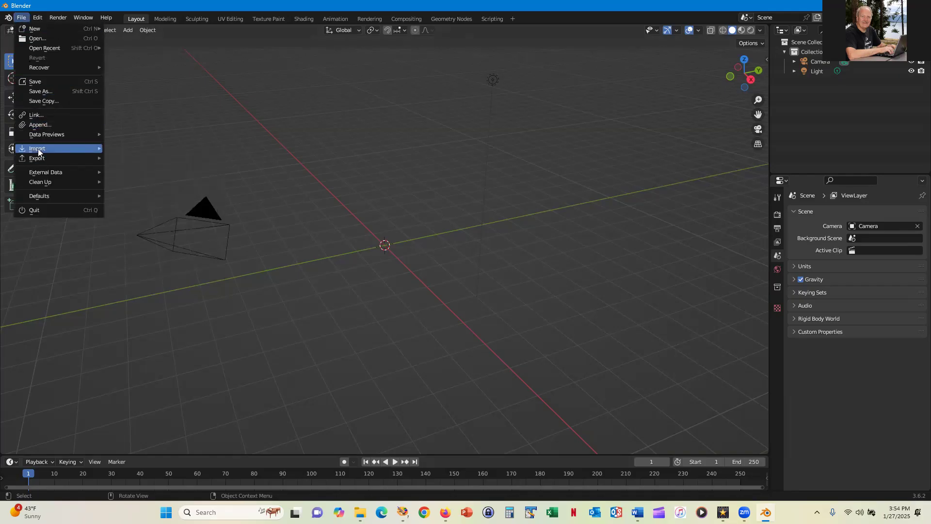
{"action": "mouse_move", "coordinate": [69, 146]}
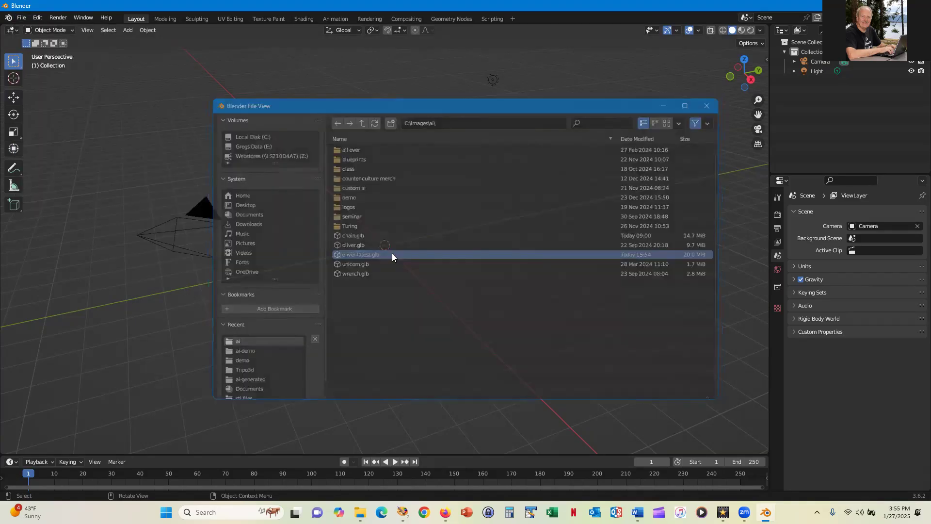
{"action": "double_click", "coordinate": [391, 254]}
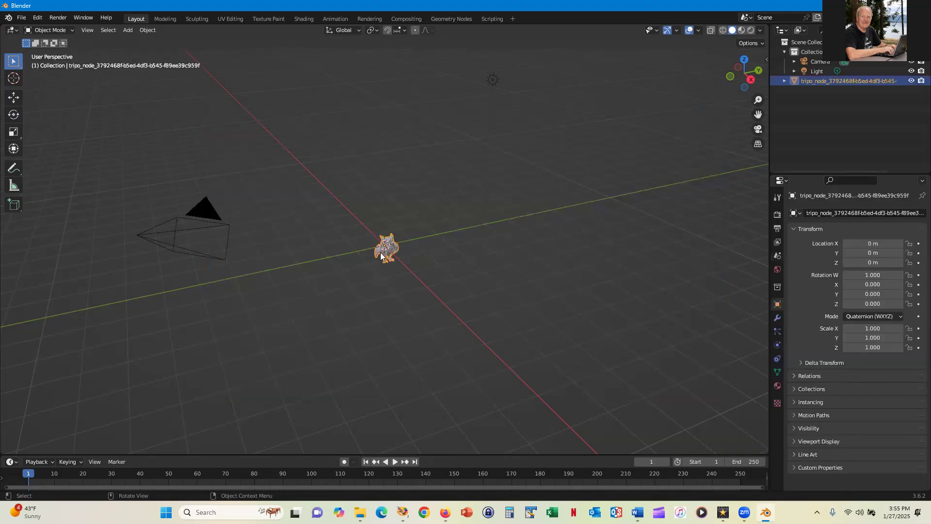
{"action": "scroll", "coordinate": [388, 245], "scroll_direction": "up", "scroll_amount": 10}
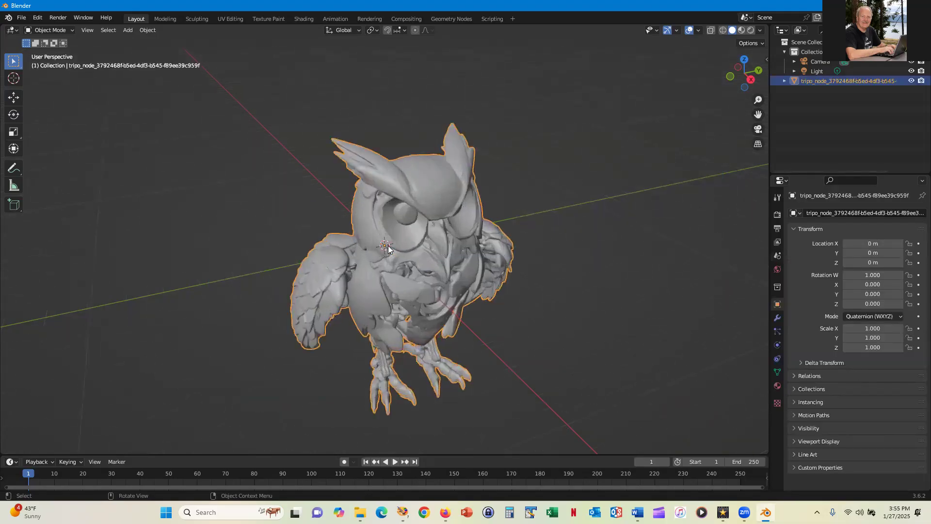
- Turn the owl about Z and trackball-rotate it to face the view, at about W 0.962, X -0.033, Y -0.146, Z -0.227
{"action": "left_click", "coordinate": [13, 115]}
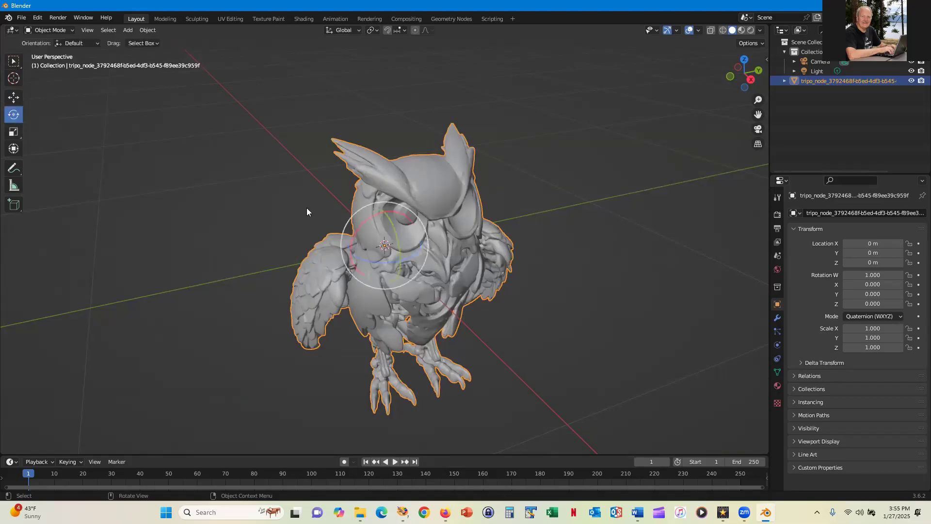
{"action": "left_click_drag", "start_coordinate": [413, 260], "coordinate": [390, 247]}
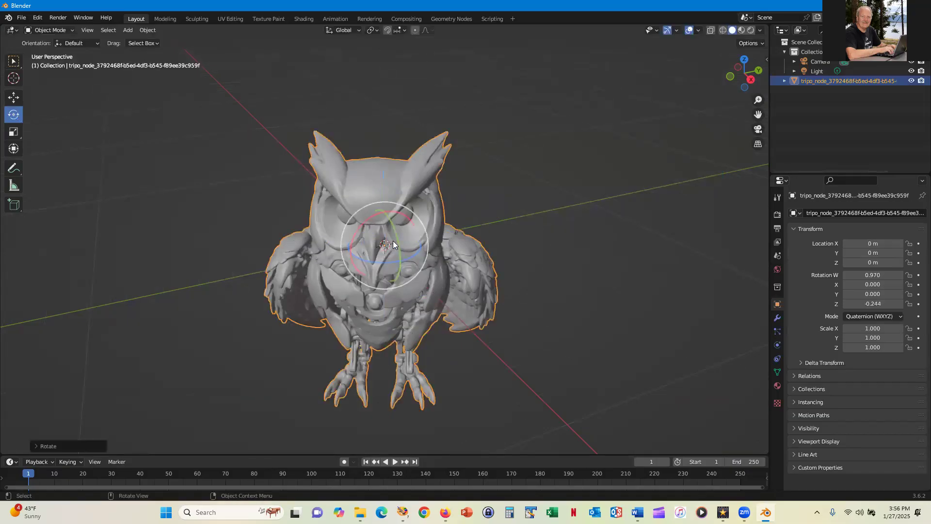
{"action": "key", "text": "r"}
{"action": "key", "text": "r"}
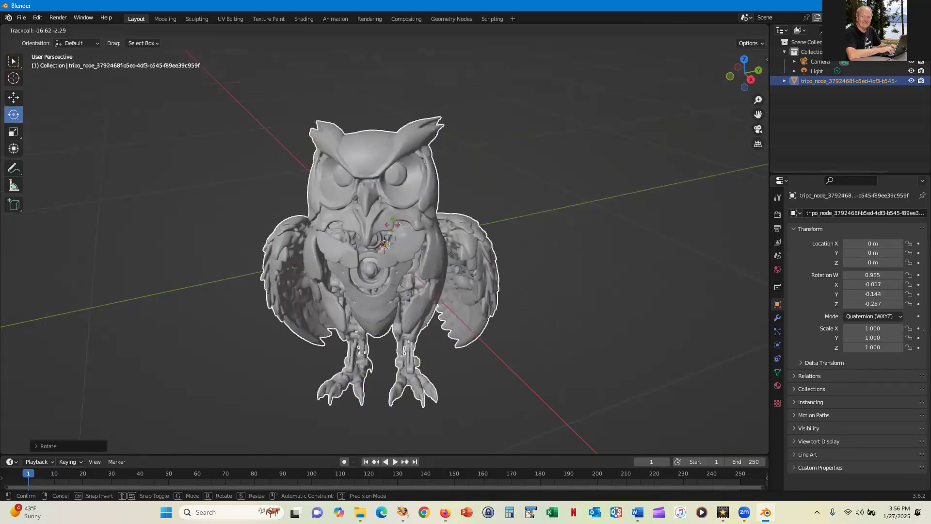
{"action": "left_click", "coordinate": [333, 202]}
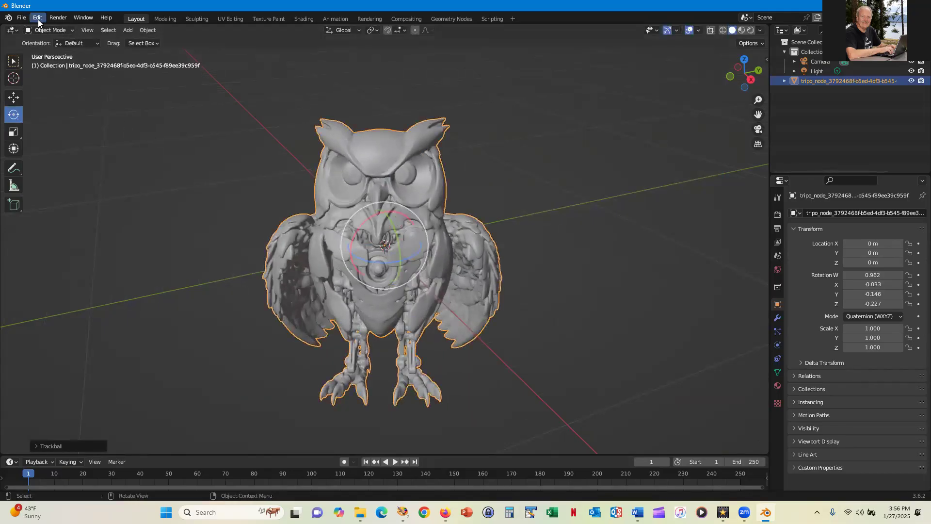
- Switch the owl to Edit Mode and examine its mesh wireframe up close around the chest and as a whole
{"action": "left_click", "coordinate": [69, 32]}
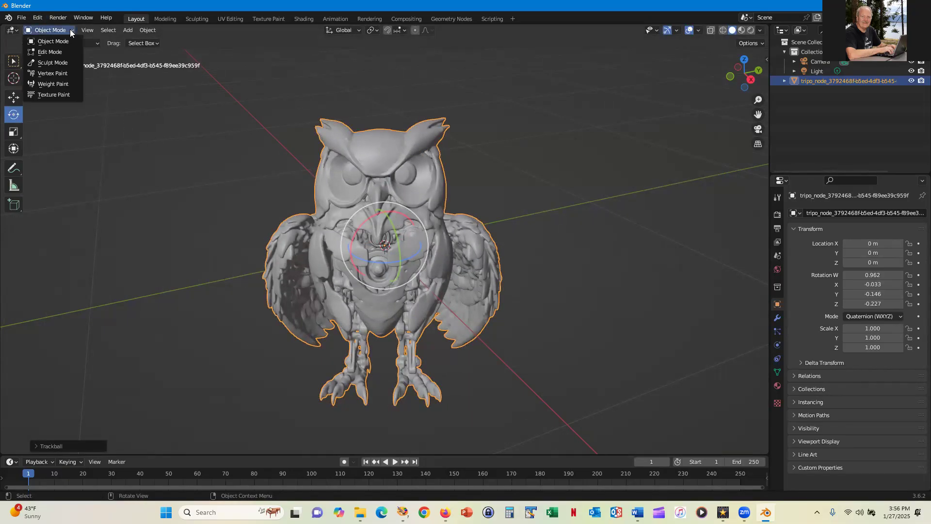
{"action": "left_click", "coordinate": [60, 57]}
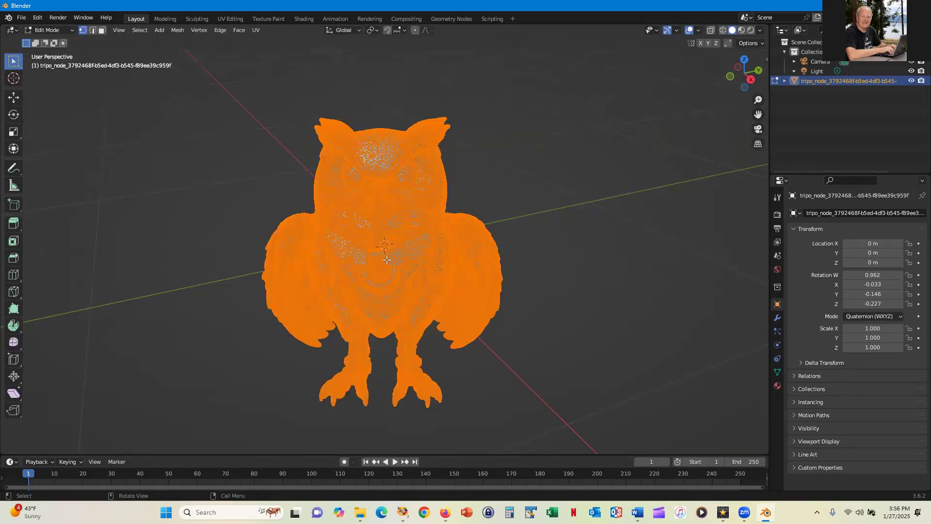
{"action": "scroll", "coordinate": [386, 258], "scroll_direction": "up", "scroll_amount": 2}
{"action": "scroll", "coordinate": [314, 265], "scroll_direction": "up", "scroll_amount": 10}
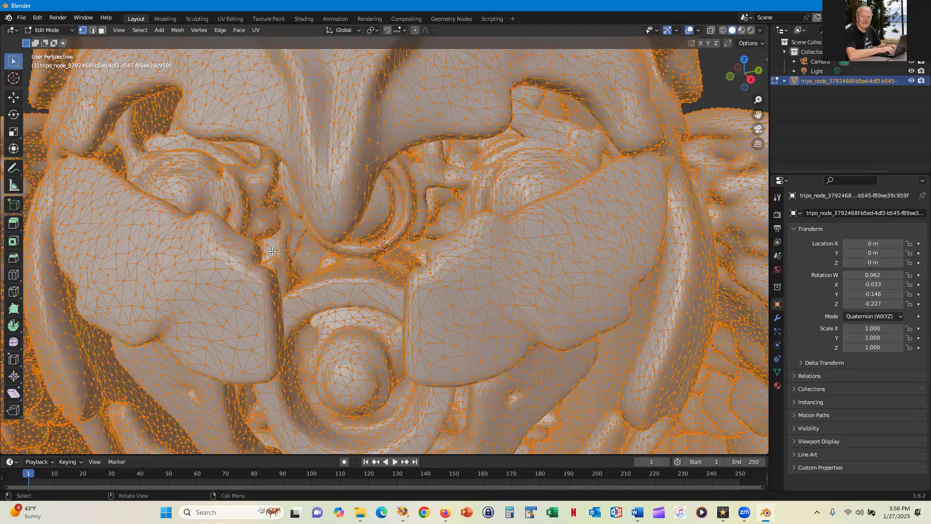
{"action": "scroll", "coordinate": [230, 266], "scroll_direction": "down", "scroll_amount": 5}
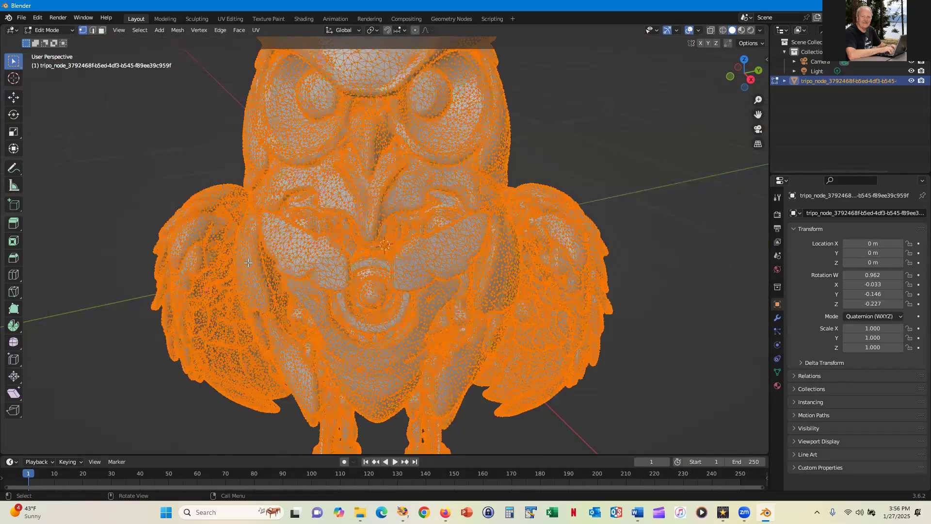
{"action": "scroll", "coordinate": [256, 262], "scroll_direction": "down", "scroll_amount": 4}
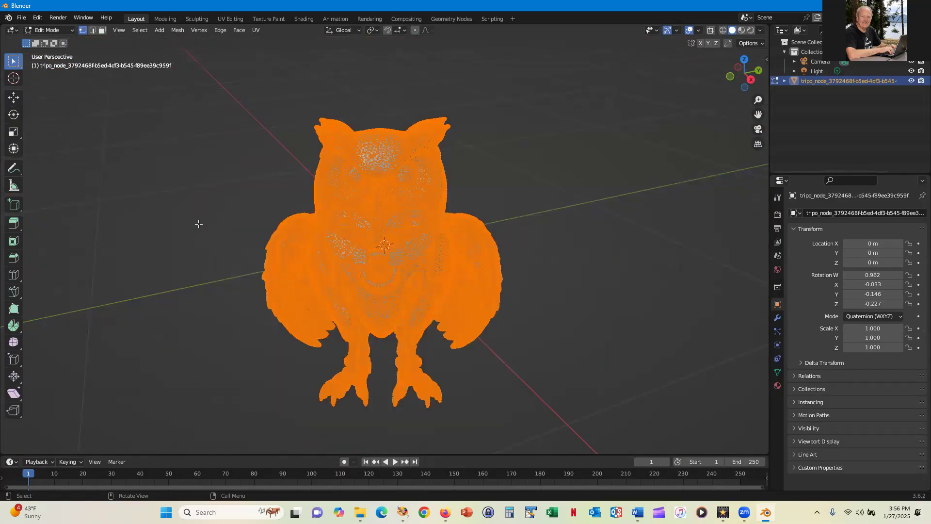
- Check the file formats available for exporting the owl model, including Stl (.stl)
{"action": "left_click", "coordinate": [22, 19]}
{"action": "mouse_move", "coordinate": [45, 158]}
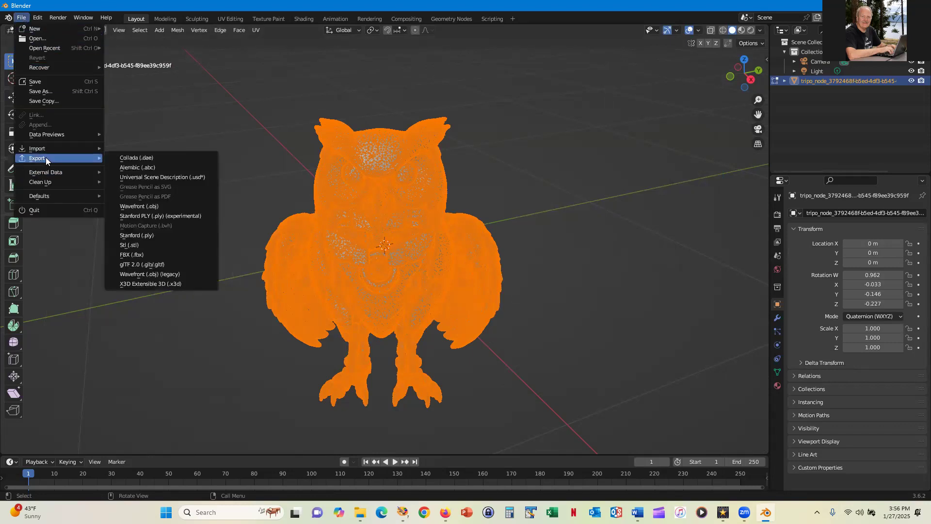
{"action": "left_click", "coordinate": [168, 245]}
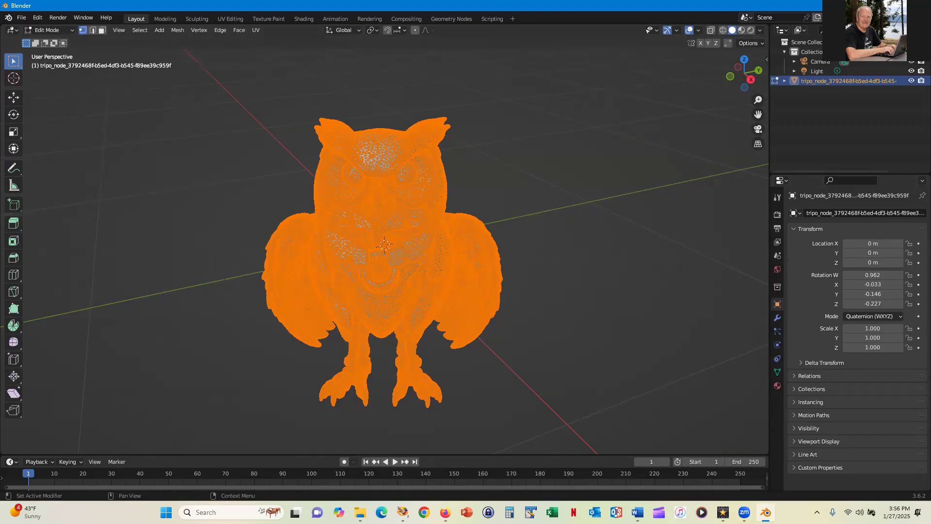